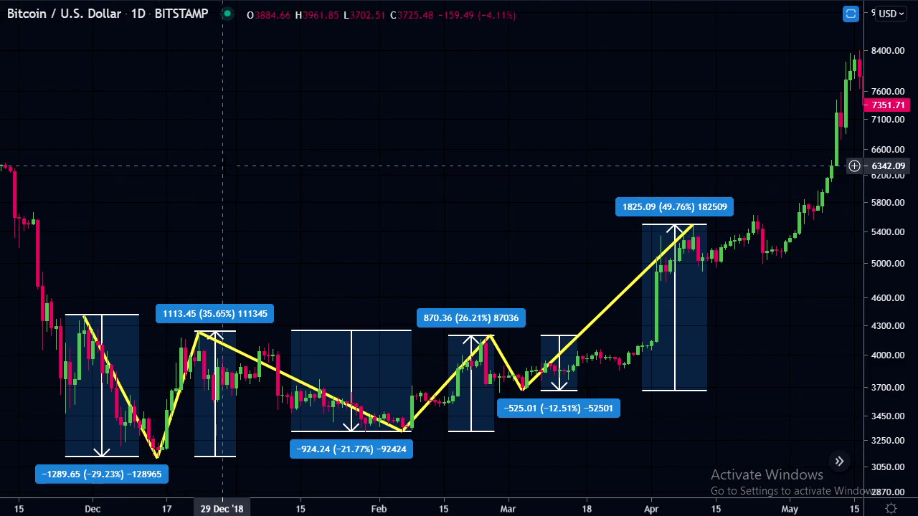
Step: Compare Bitcoin's 2018–2019 bottoming swings with the May–June 2021 swings and their projected path on the daily charts
scroll(51, 172, "down", 1)
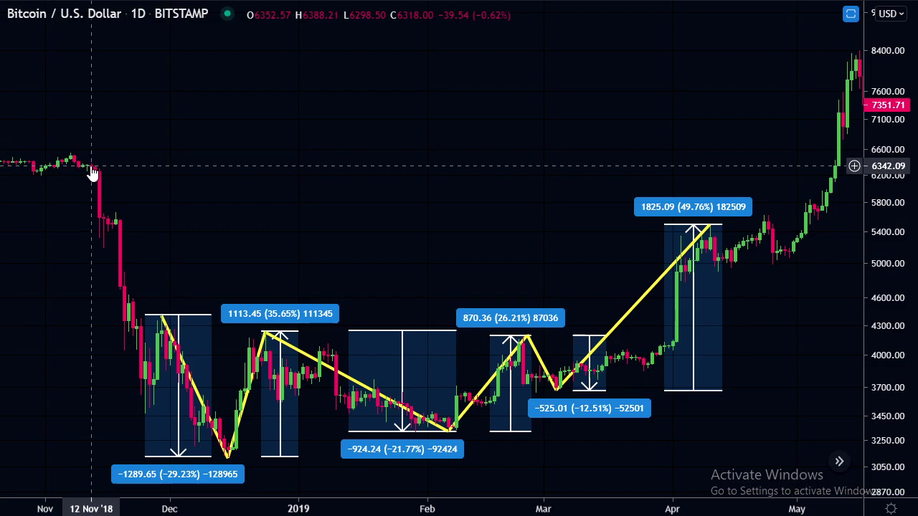
scroll(237, 199, "up", 1)
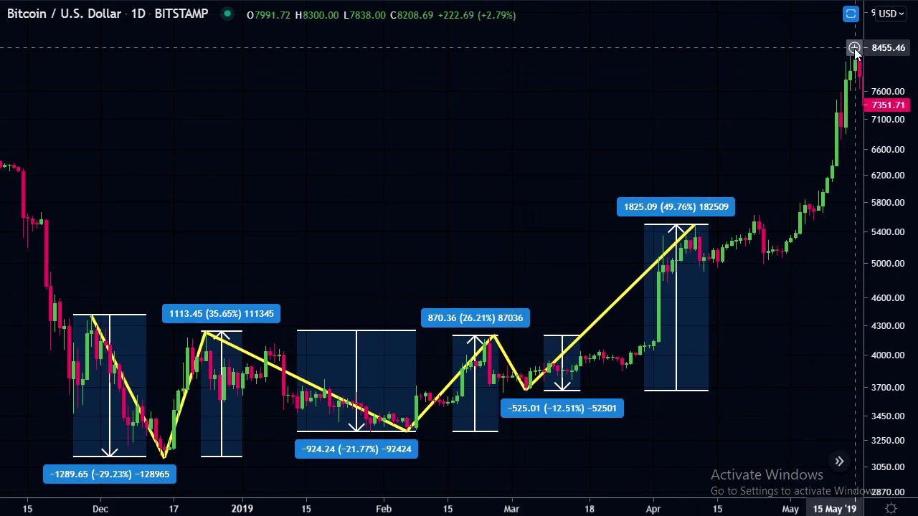
scroll(416, 241, "left", 5)
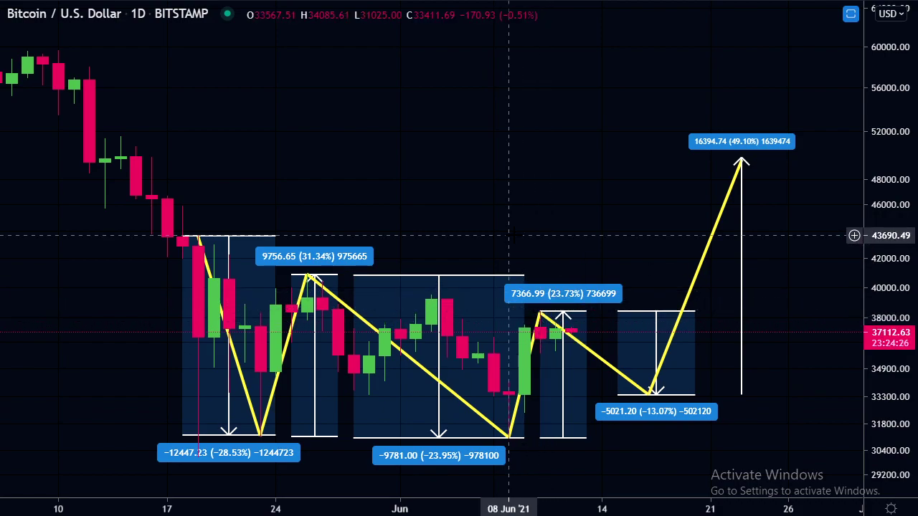
scroll(509, 235, "up", 2)
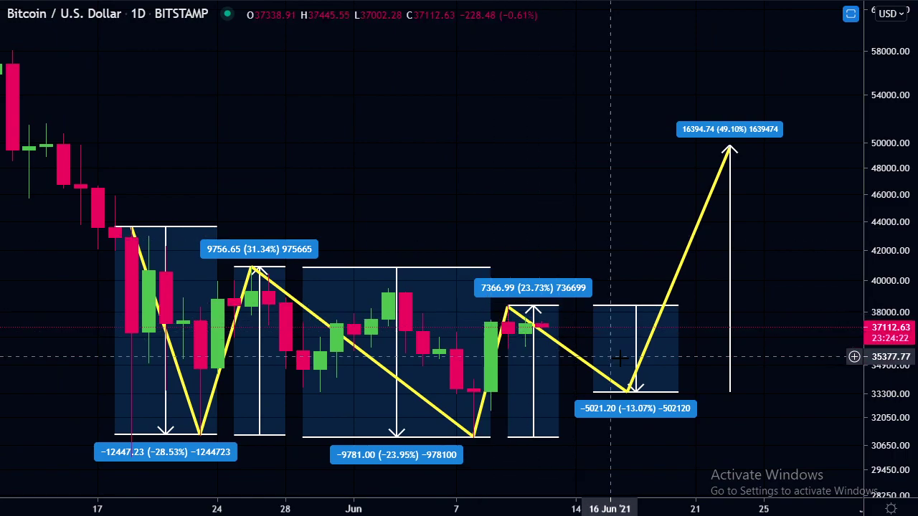
left_click(637, 420)
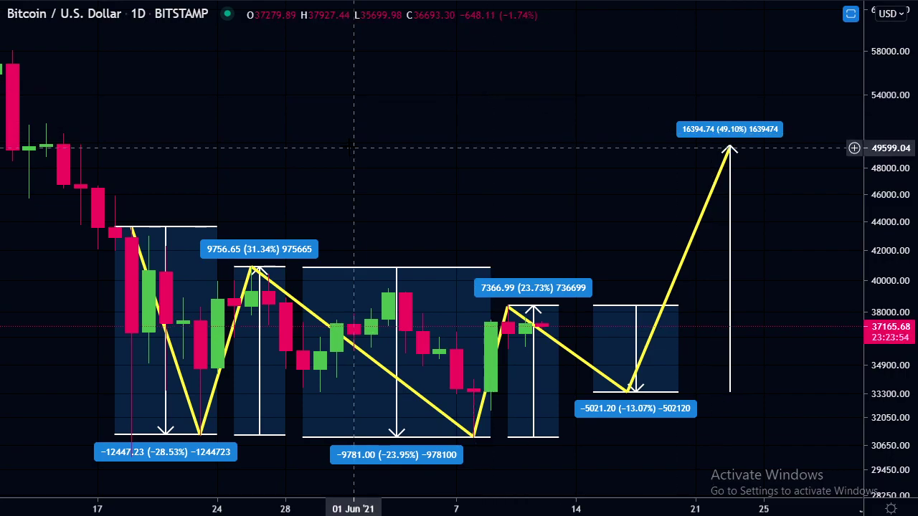
scroll(353, 141, "down", 1)
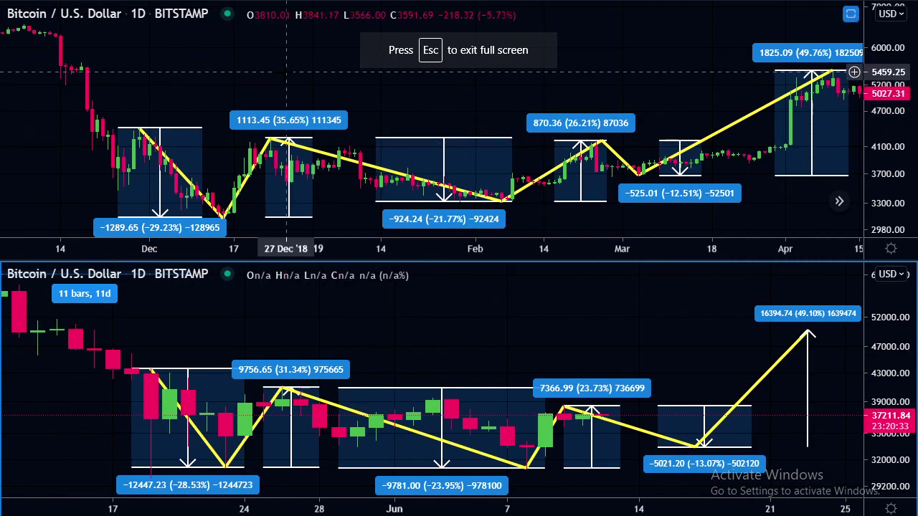
left_click_drag(177, 87, 170, 88)
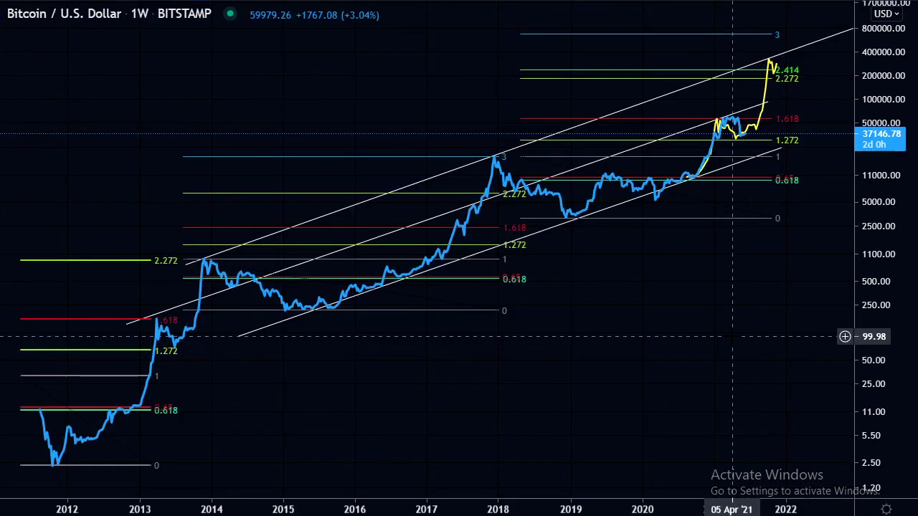
Step: Examine the 2011–2014 price cycle against its Fibonacci extension levels and channel lines on the weekly Bitcoin chart
left_click_drag(589, 374, 618, 362)
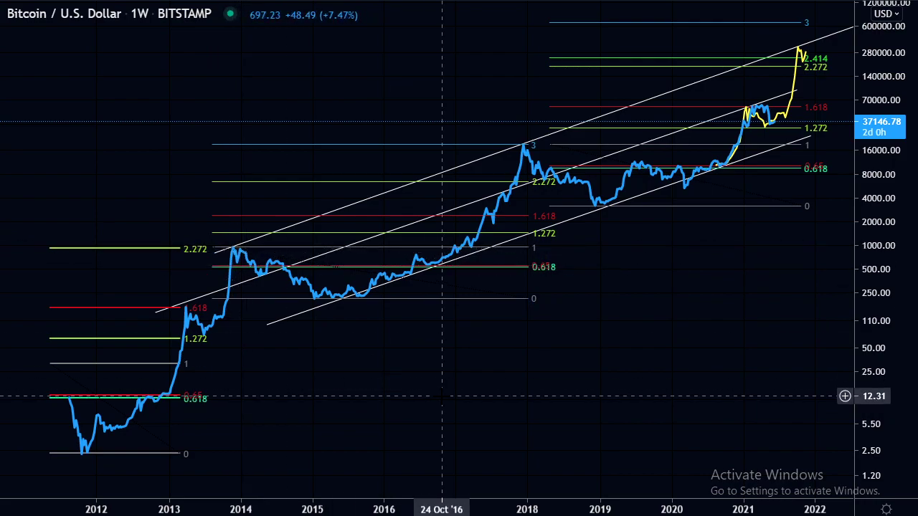
left_click_drag(421, 394, 789, 317)
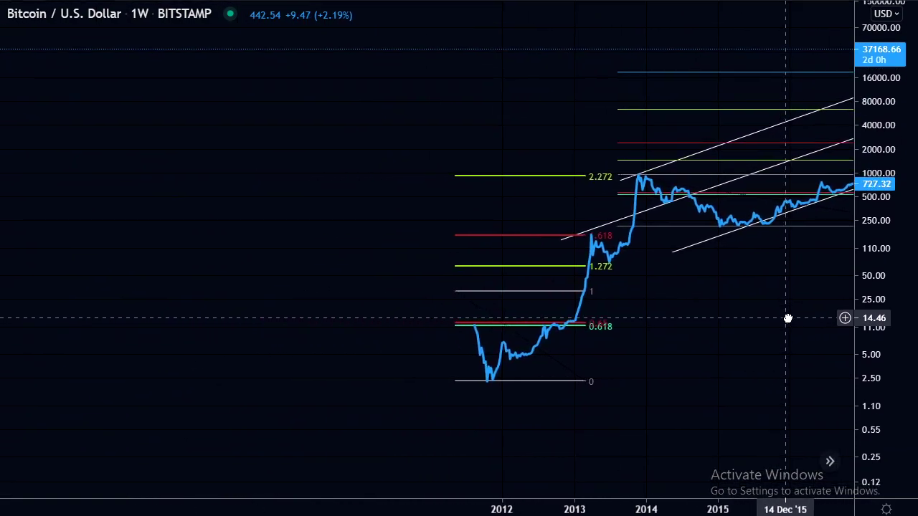
scroll(675, 366, "up", 3)
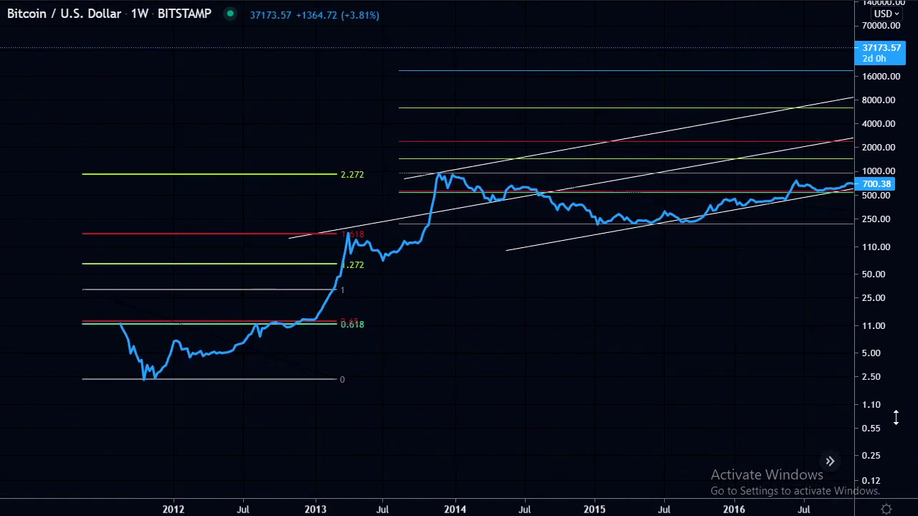
left_click_drag(894, 409, 889, 393)
left_click_drag(543, 352, 830, 343)
scroll(831, 343, "up", 3)
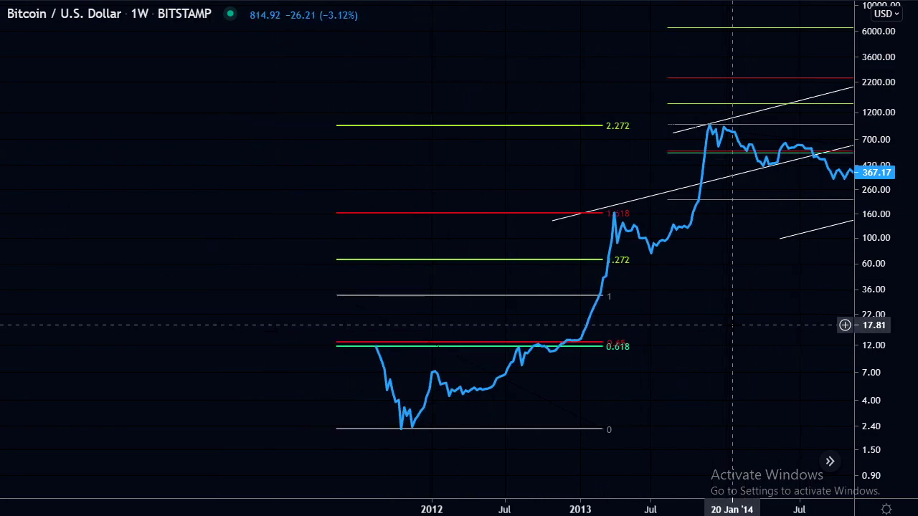
left_click_drag(752, 319, 535, 310)
scroll(646, 337, "down", 2)
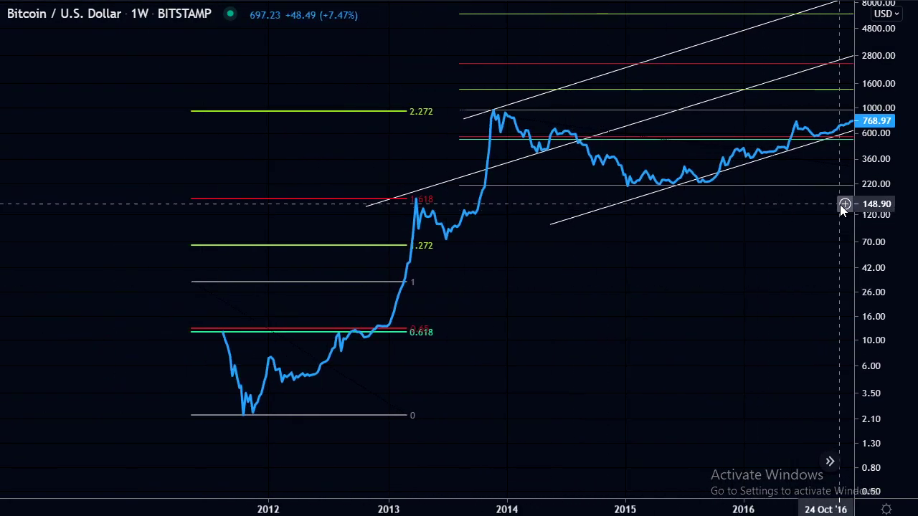
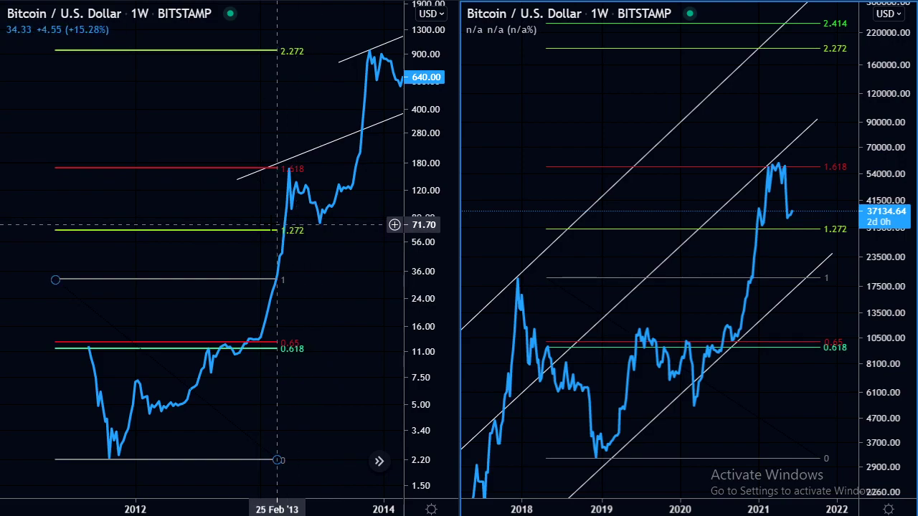
Step: Extend the Fibonacci drawing on the 2018–2021 weekly chart back to 25 September 2017
left_click(276, 231)
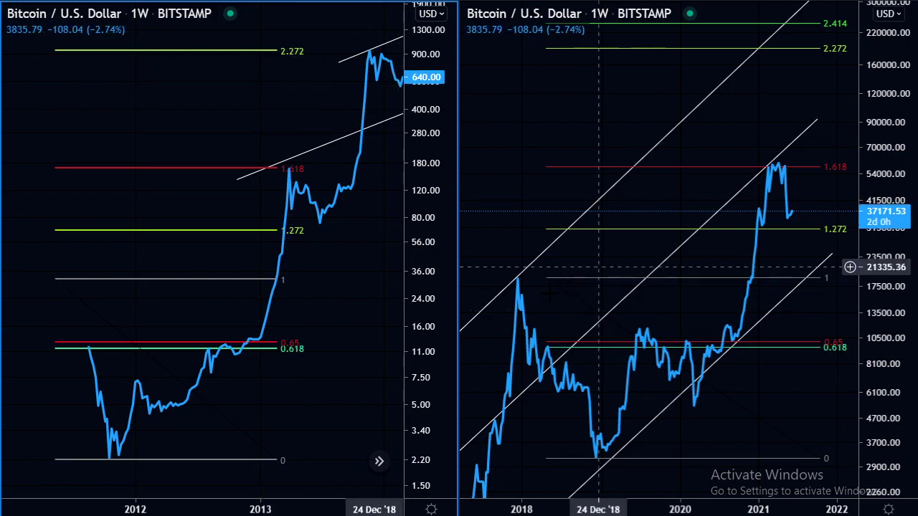
left_click(603, 278)
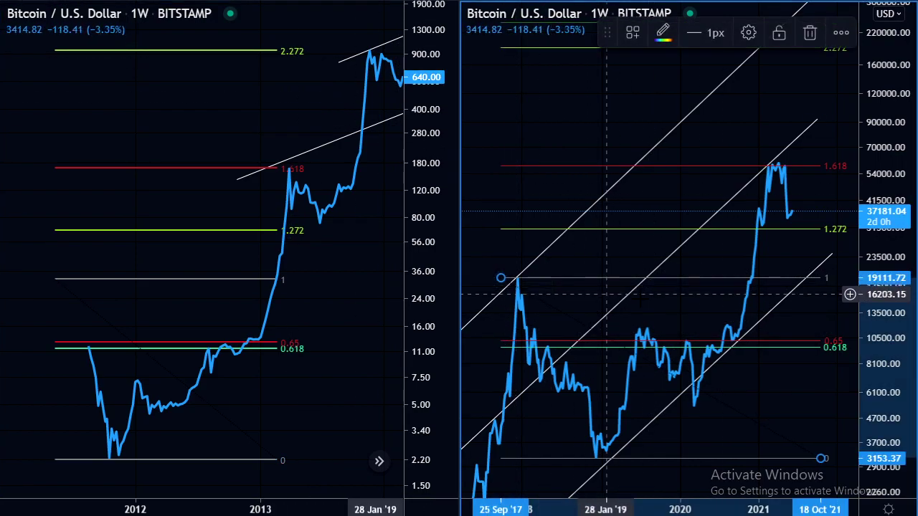
left_click(621, 296)
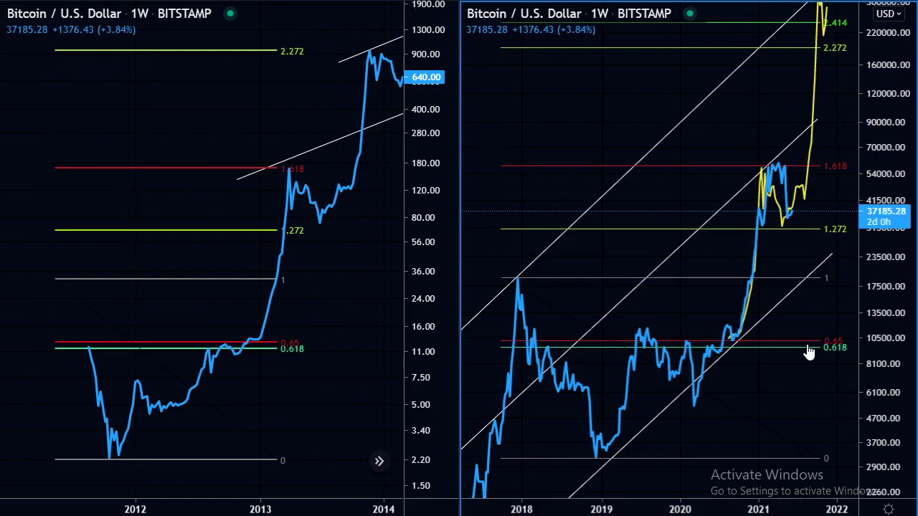
Step: Examine the yellow projected path against Bitcoin's price from September 2020 onward on the 2018–2021 weekly chart
scroll(850, 362, "up", 5)
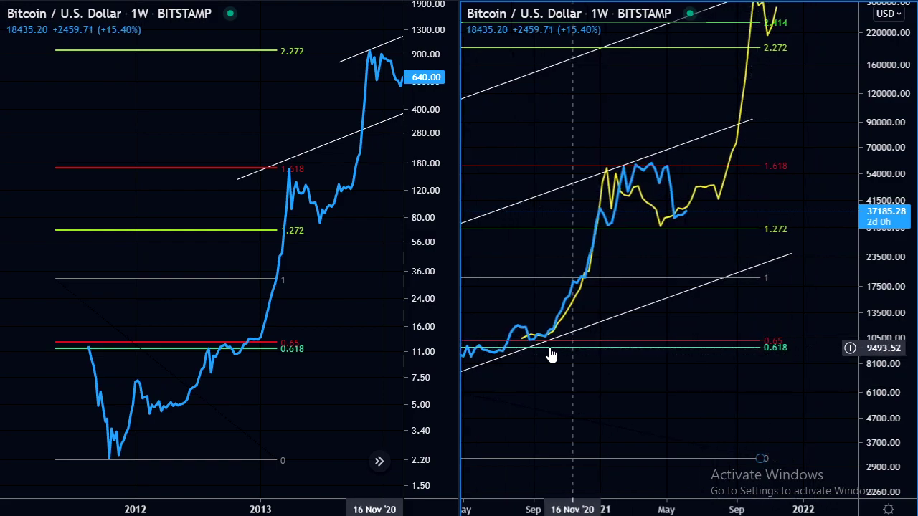
mouse_move(534, 335)
left_mouse_down()
mouse_move(556, 309)
mouse_move(532, 329)
left_mouse_up()
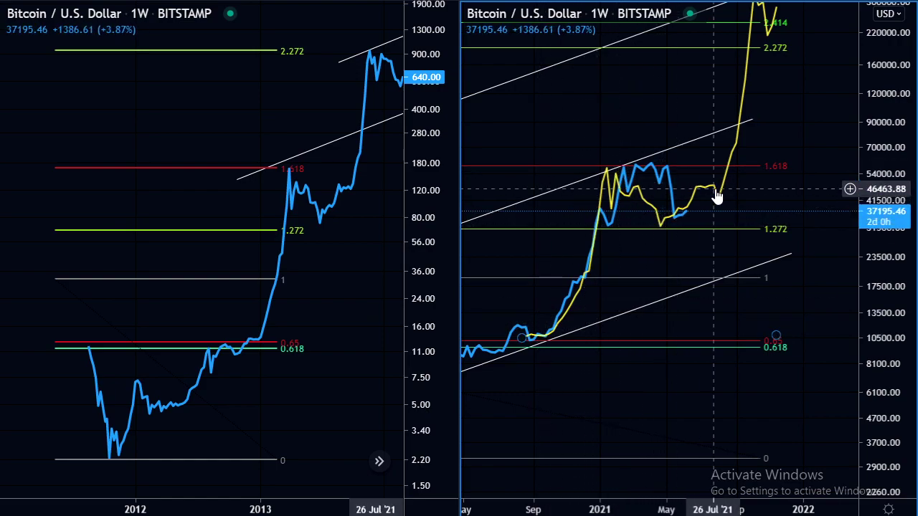
left_click_drag(728, 216, 743, 242)
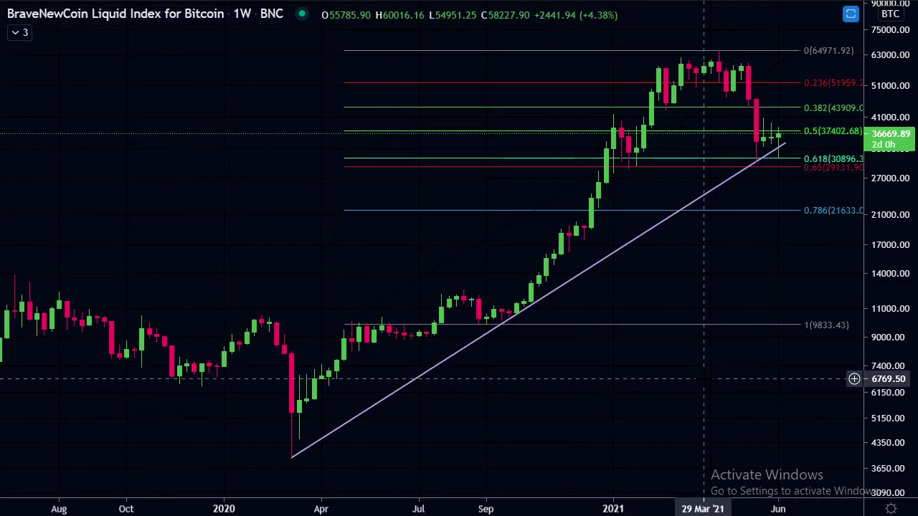
Step: Review the weekly BraveNewCoin index from the 2020–2021 trendline and Fibonacci levels back to its full price history
scroll(781, 430, "up", 3)
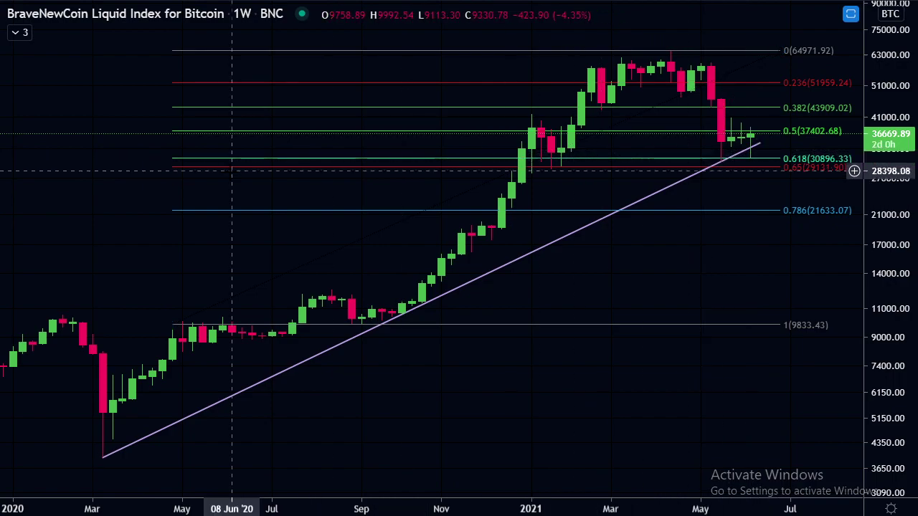
scroll(206, 162, "down", 2)
scroll(206, 161, "down", 6)
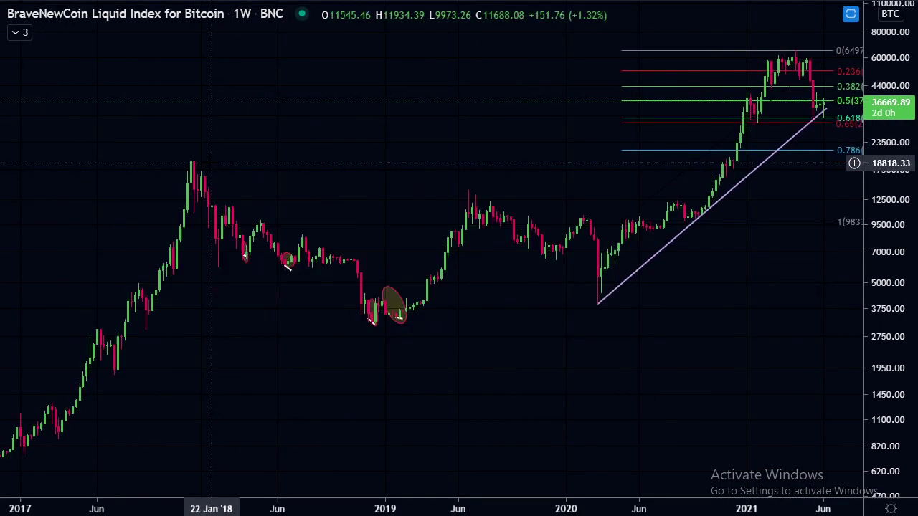
scroll(210, 163, "down", 2)
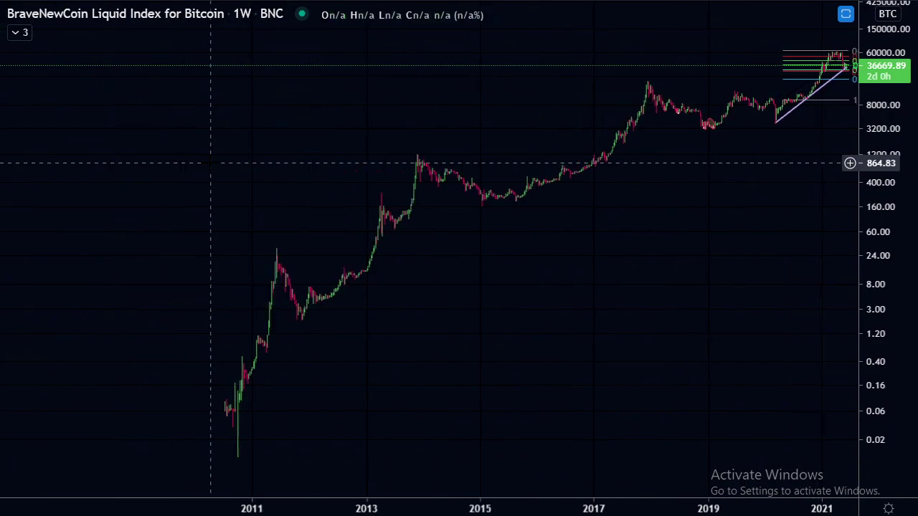
left_click_drag(615, 273, 573, 262)
scroll(574, 266, "up", 1)
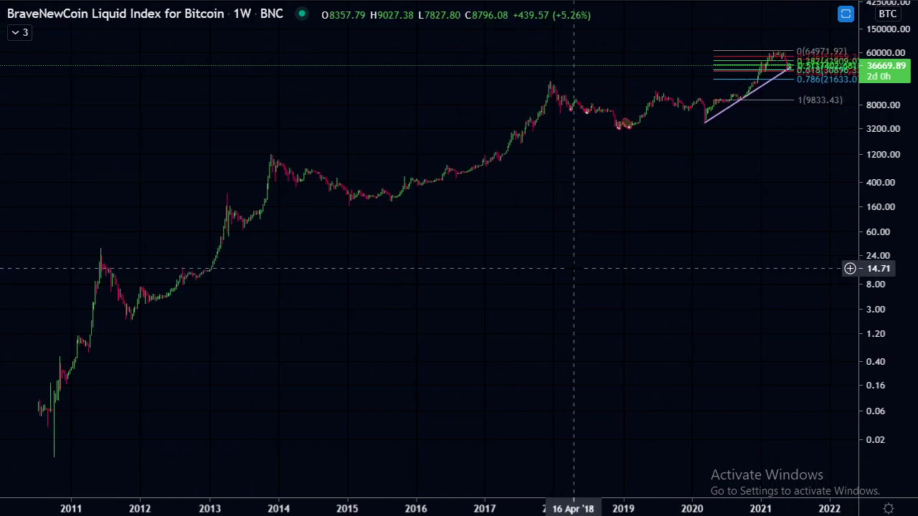
Step: Restore the indicator panes beneath the weekly price chart and move the orange oscillator pane below the wave oscillator pane
double_click(577, 243)
scroll(696, 142, "up", 1)
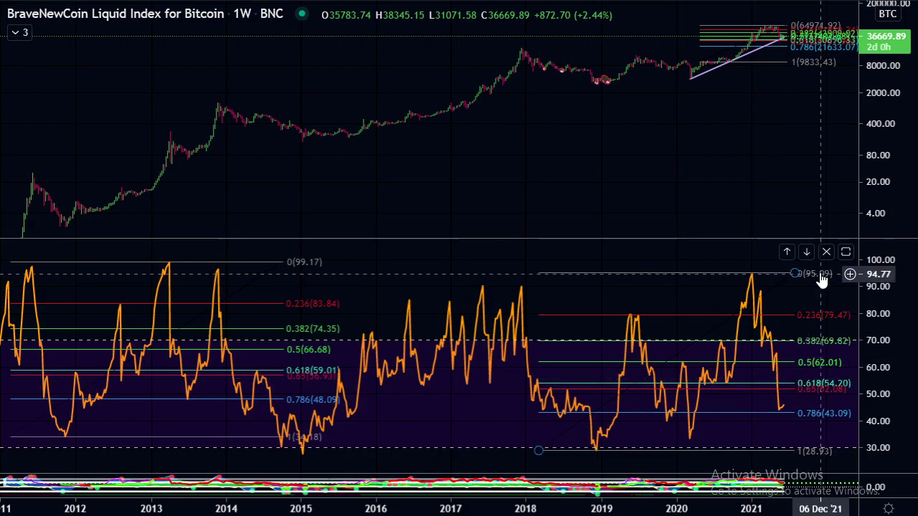
left_click(806, 252)
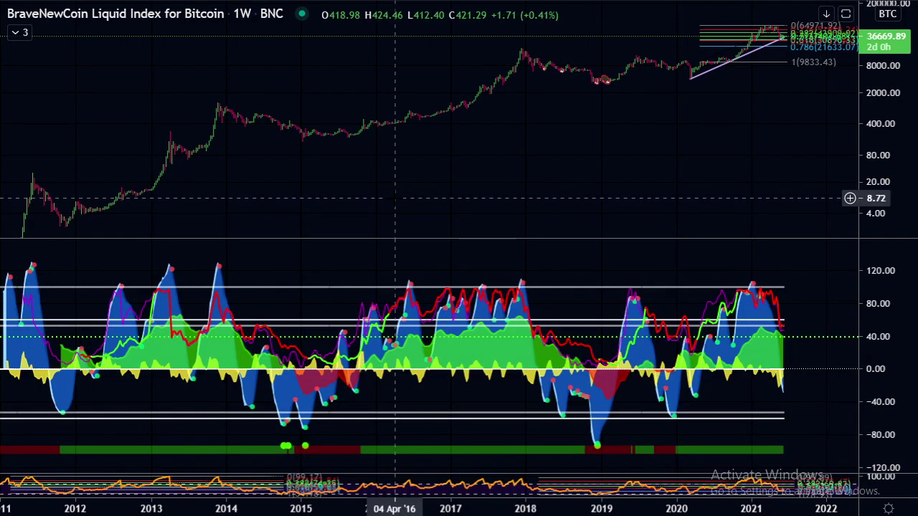
Step: Compare the wave oscillator's peaks and troughs with price across the 2011–2021 weekly cycles, then inspect the 4-day Heikin Ashi chart
left_click_drag(537, 171, 559, 172)
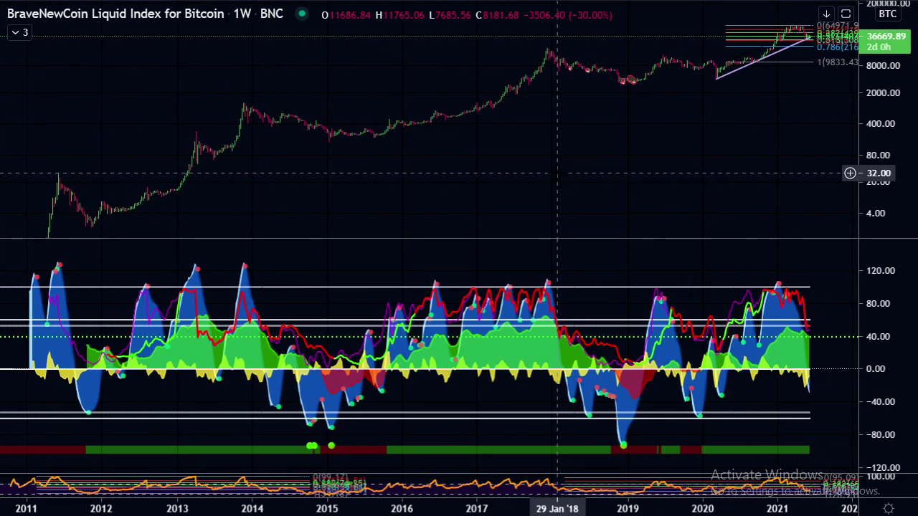
scroll(557, 173, "up", 2)
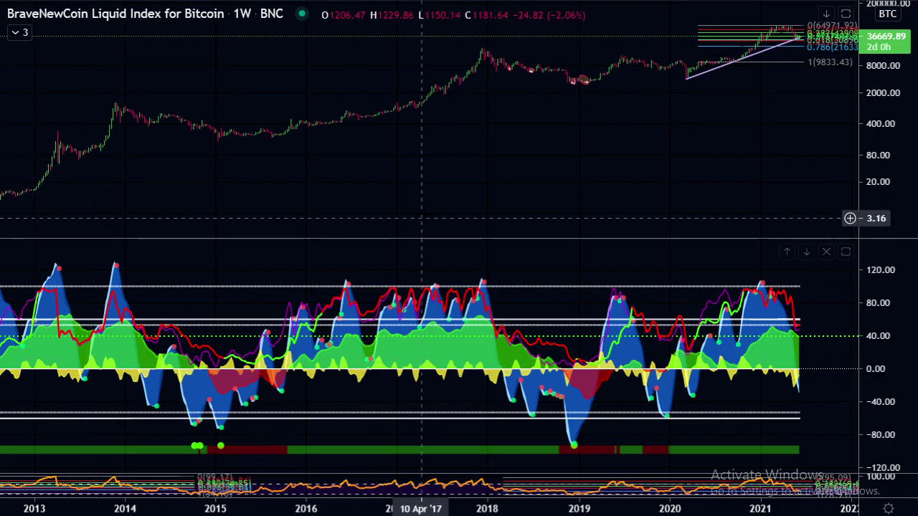
left_click_drag(276, 196, 871, 172)
scroll(867, 169, "up", 5)
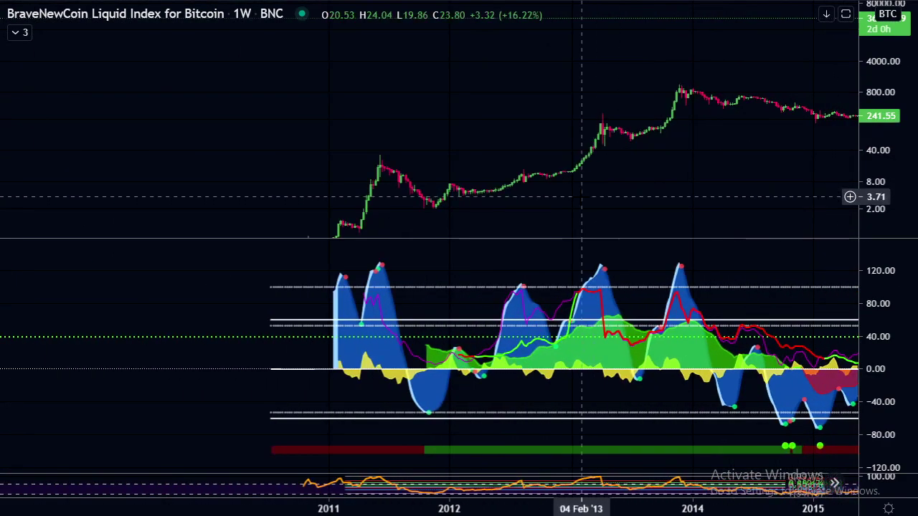
left_click_drag(430, 178, 778, 173)
scroll(717, 186, "up", 5)
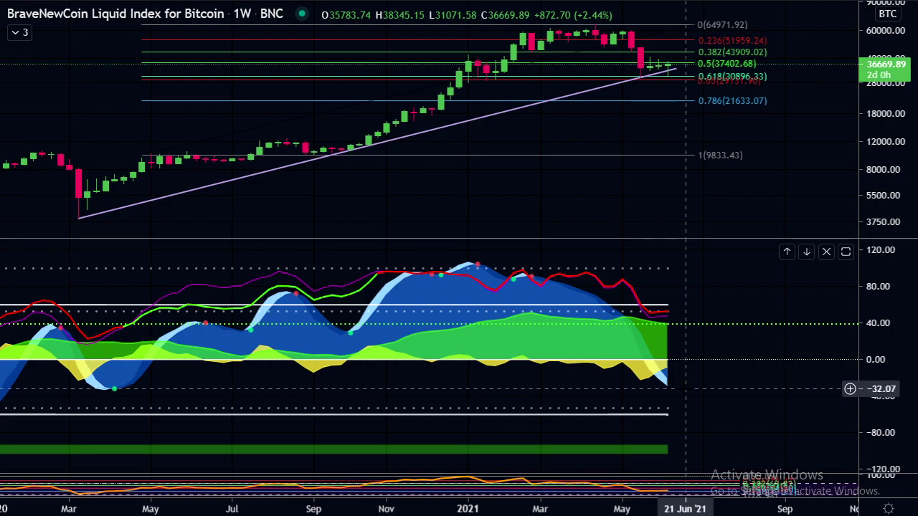
scroll(501, 117, "down", 3)
scroll(501, 117, "down", 10)
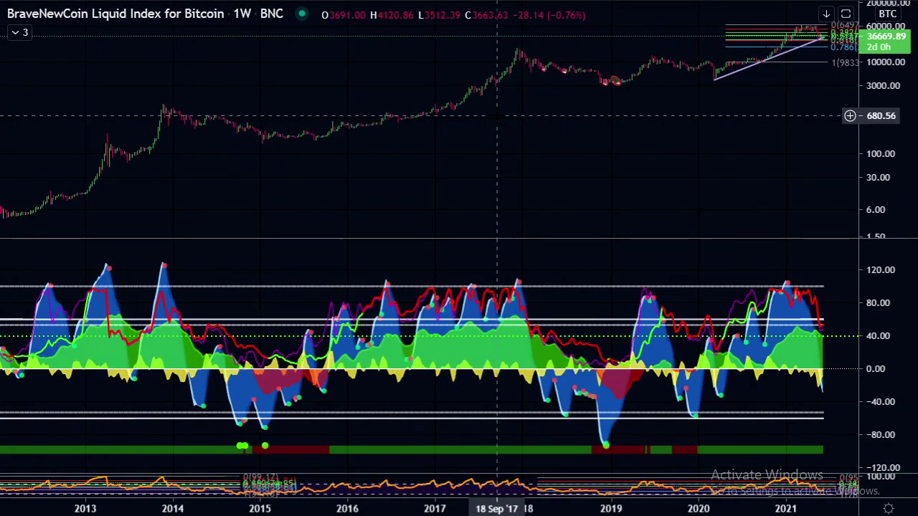
left_click_drag(596, 170, 577, 173)
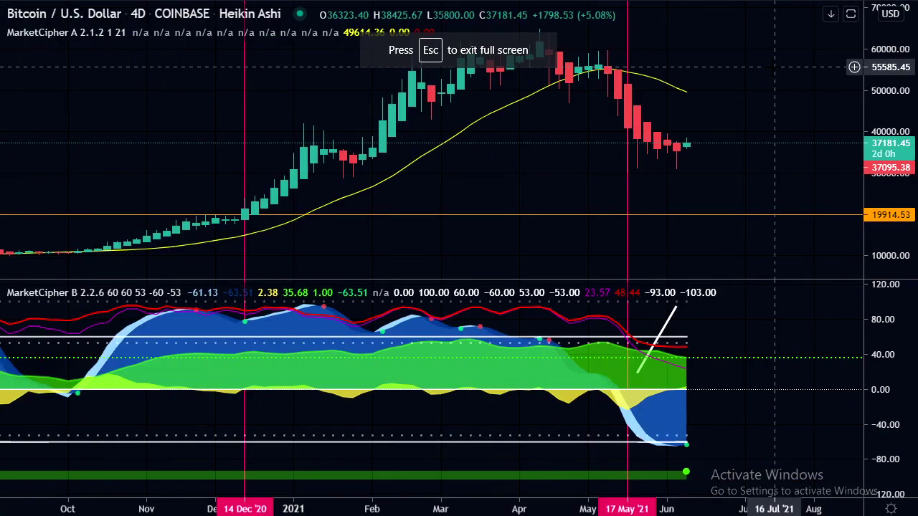
scroll(788, 194, "down", 3)
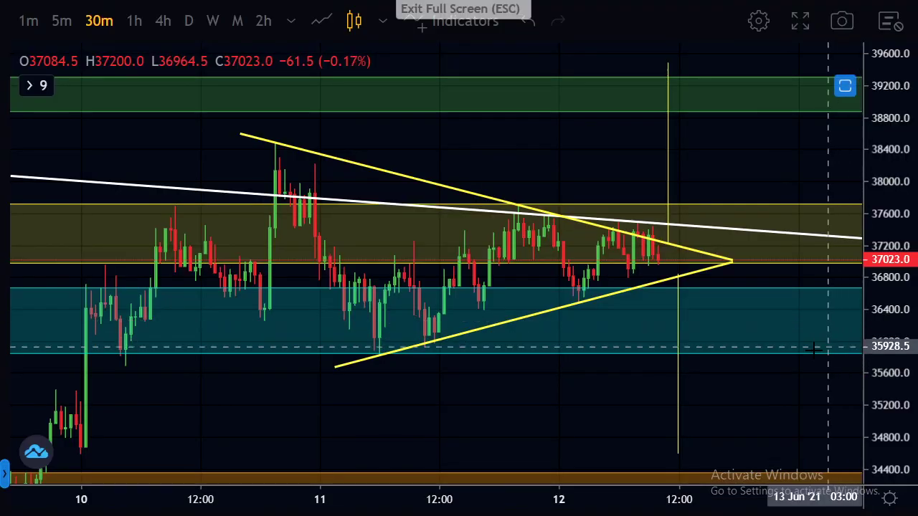
Step: Examine the converging triangle on the 30-minute chart against the Fibonacci retracement levels, coloured zones and open limit orders
scroll(772, 375, "up", 2)
scroll(763, 377, "down", 3)
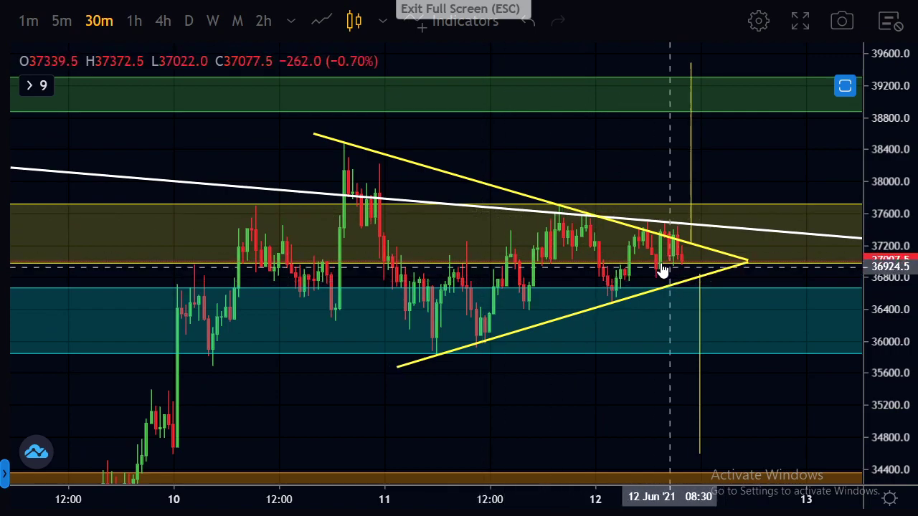
left_click(692, 244)
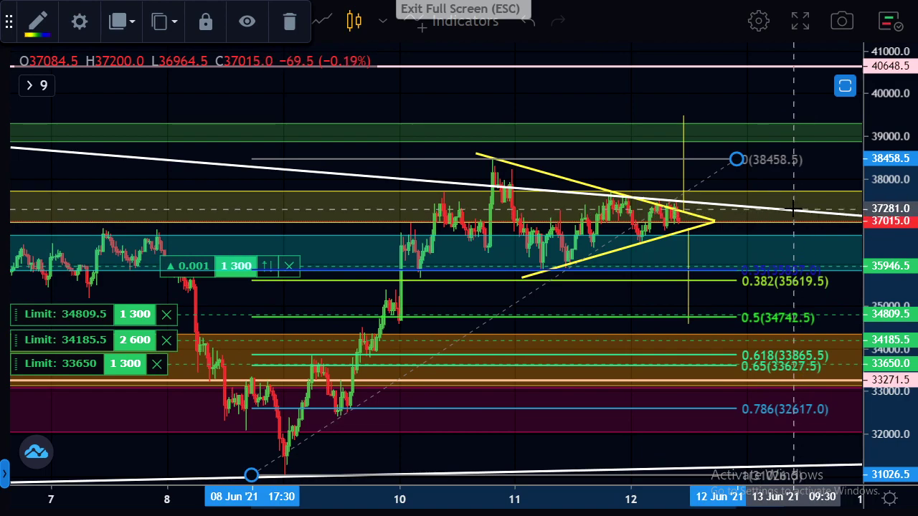
left_click(519, 100)
scroll(520, 100, "up", 1)
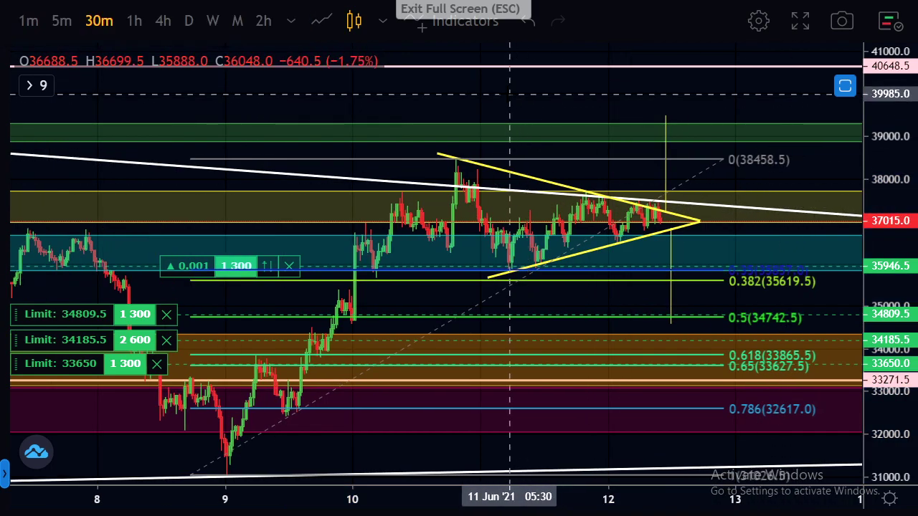
scroll(509, 94, "up", 2)
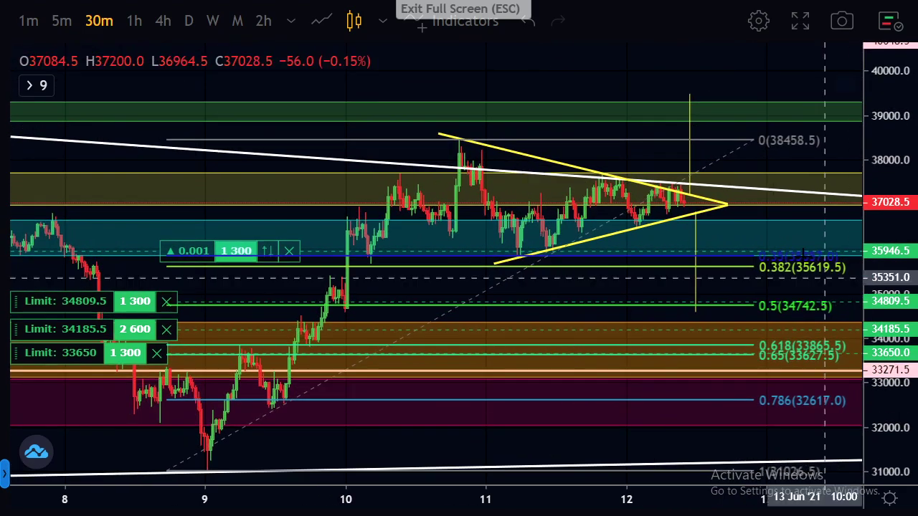